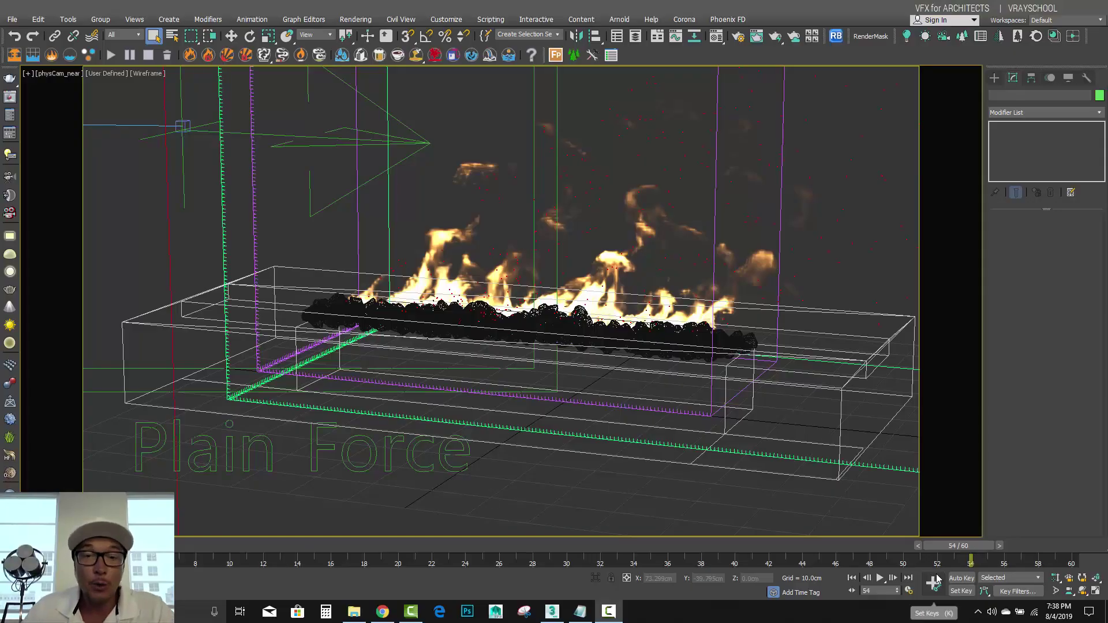
Scrub and play back the fire simulation, ending on frame 60.
drag(977, 547, 441, 546)
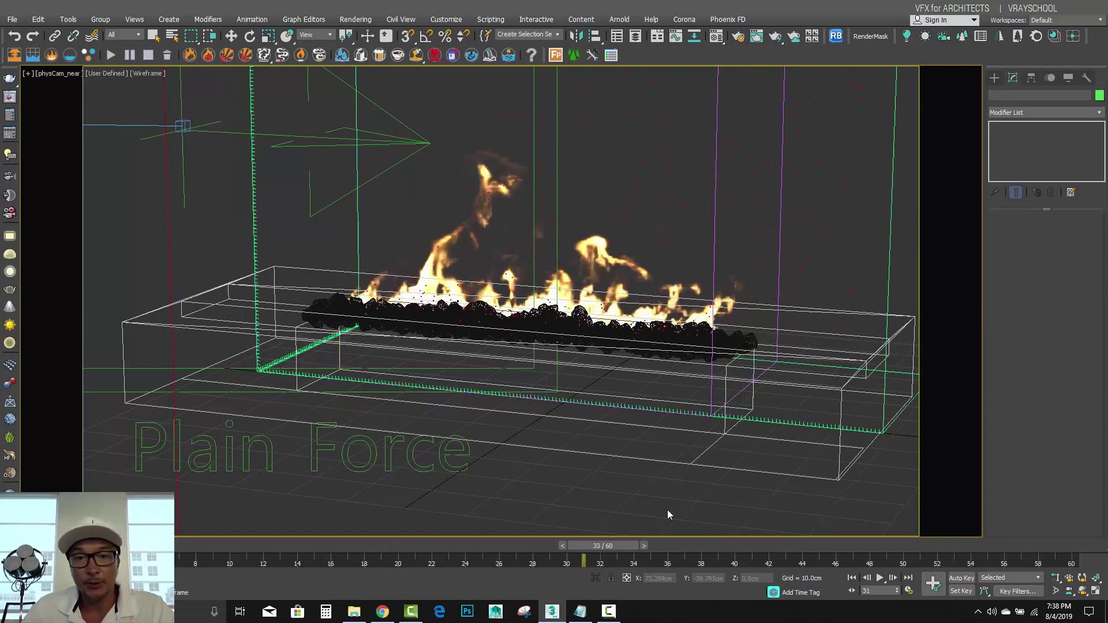
click(880, 579)
click(881, 579)
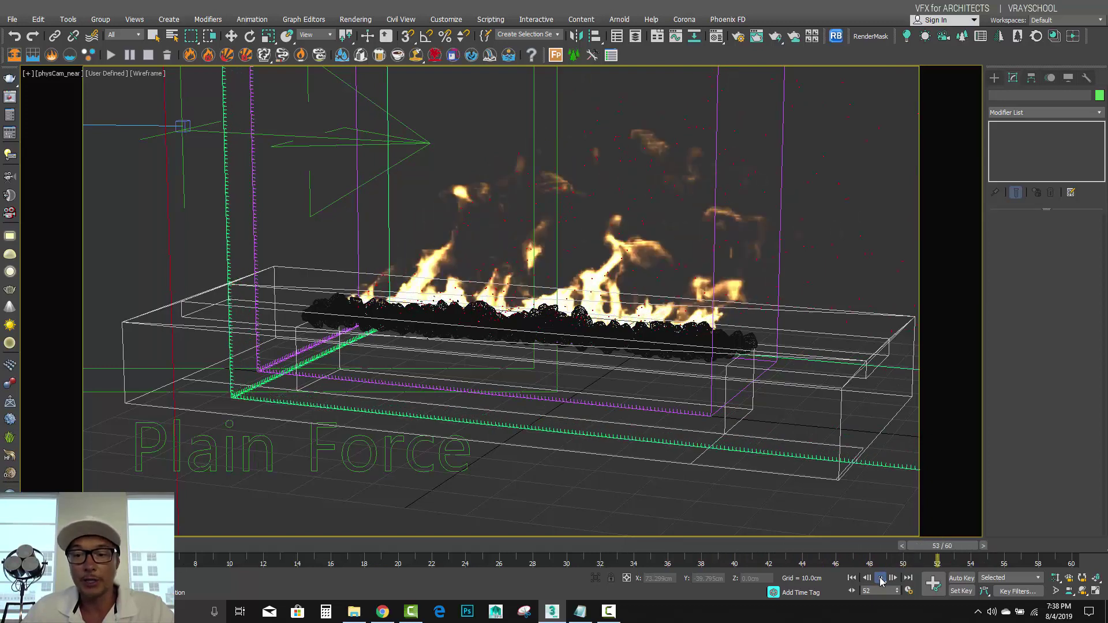
click(881, 578)
drag(1018, 547, 1063, 546)
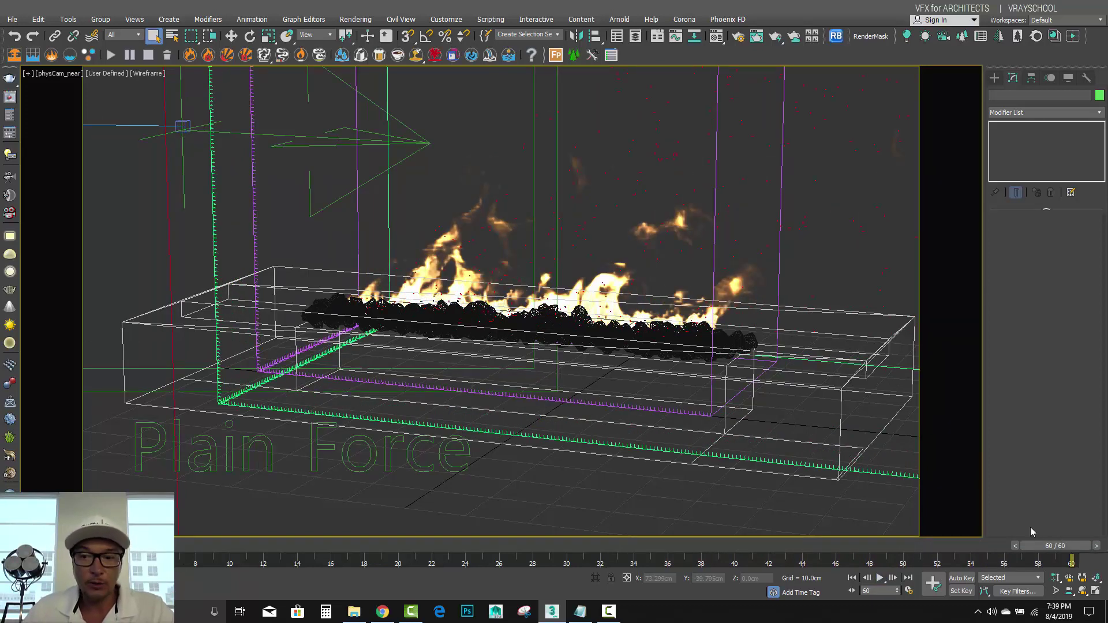
Extend the animation End Time to 120 frames in Time Configuration.
click(908, 591)
double_click(524, 340)
key(Return)
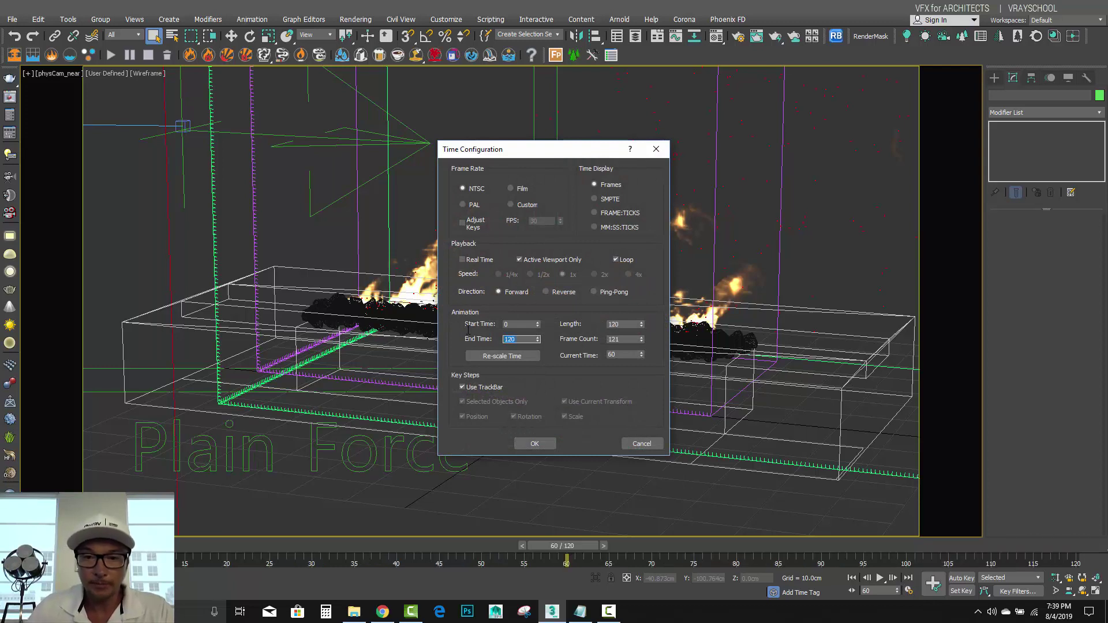
click(537, 445)
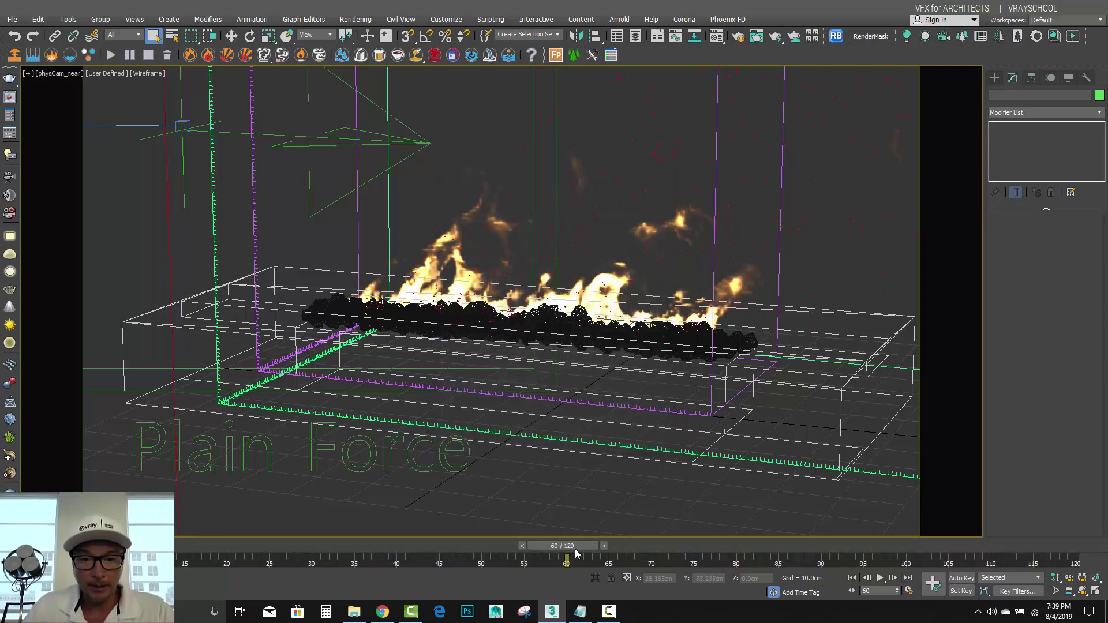
mouse_move(579, 546)
mouse_down()
mouse_move(613, 548)
mouse_move(563, 548)
mouse_move(578, 548)
mouse_up()
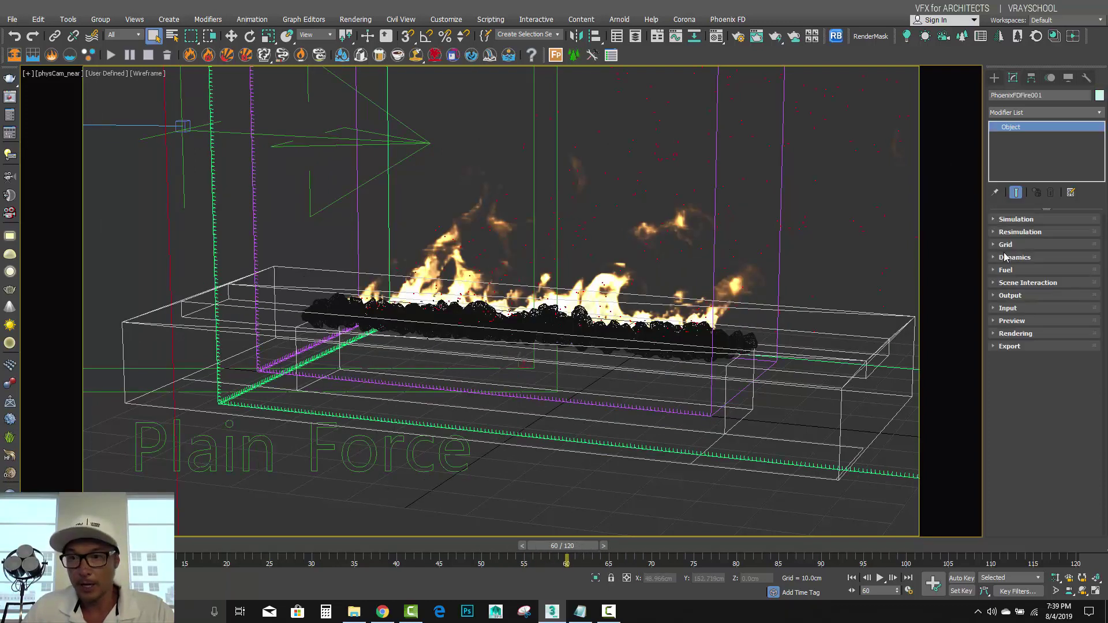
In the Input rollout, set Play Speed to 0.5 and Frame Blending to Velocity.
click(993, 308)
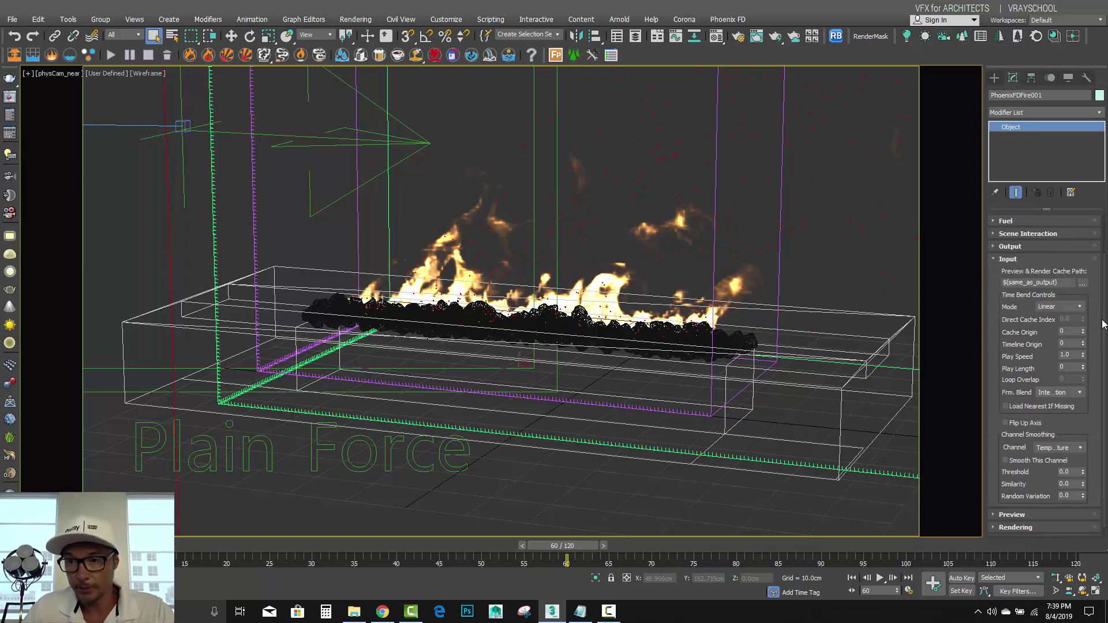
scroll(1104, 304, down, 1)
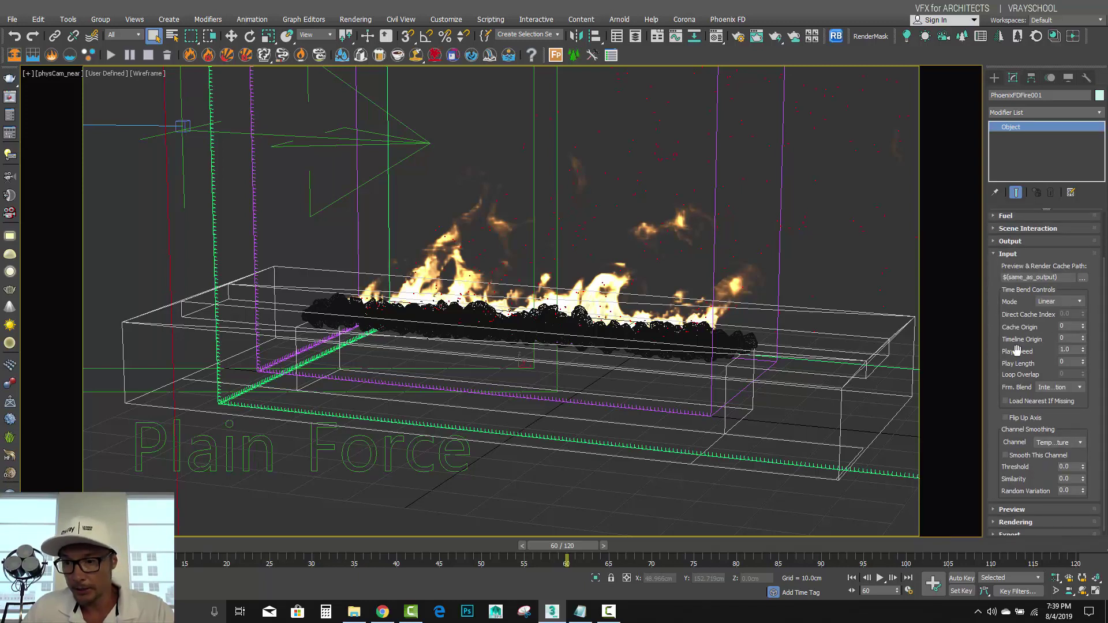
double_click(1068, 349)
key(Return)
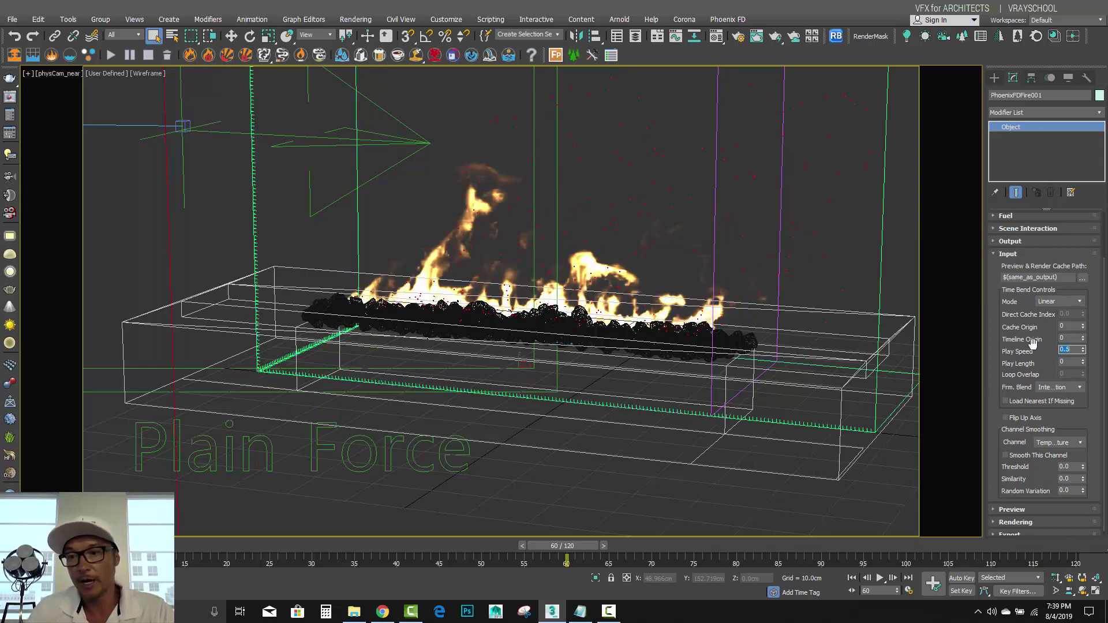
drag(582, 548, 820, 557)
click(1079, 387)
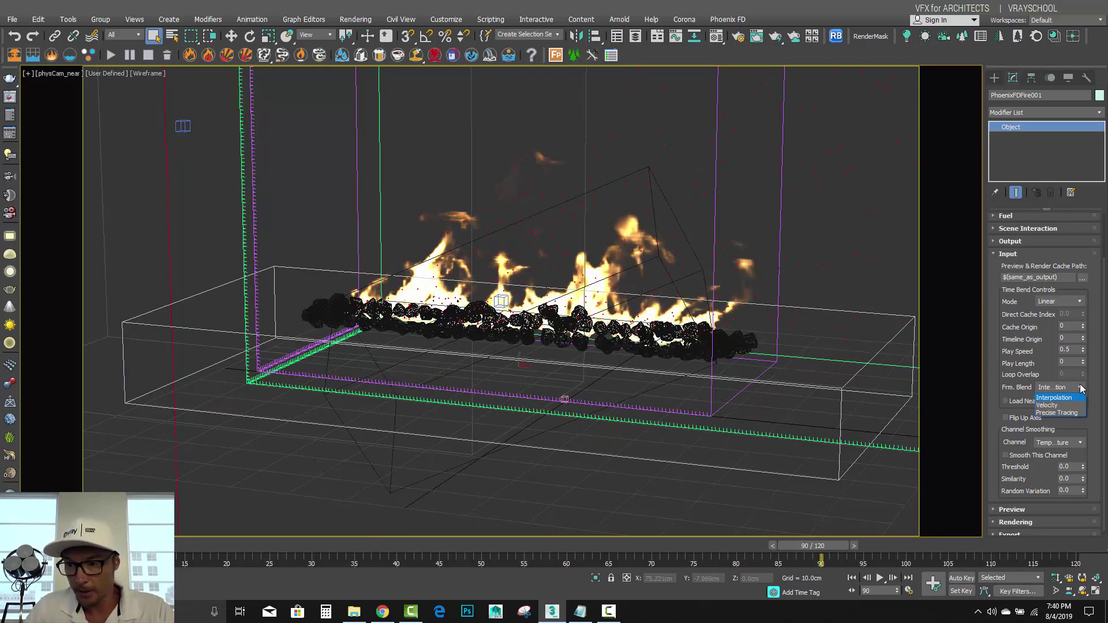
click(1046, 406)
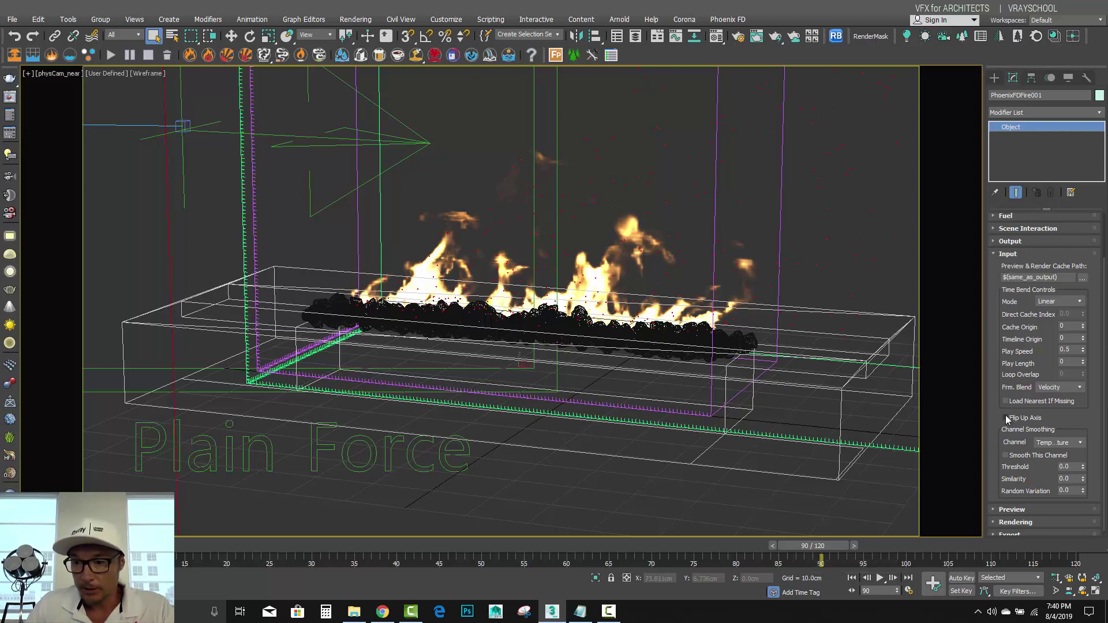
Collapse Input, expand Resimulation, and enable Particle Resimulation.
click(1007, 253)
click(1019, 232)
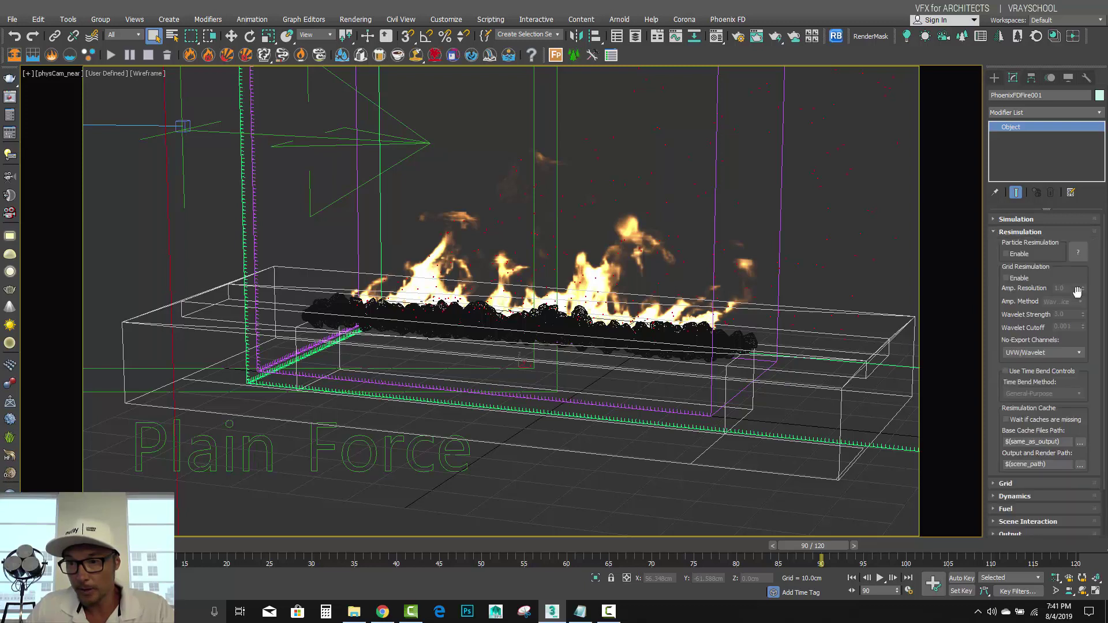
click(1006, 254)
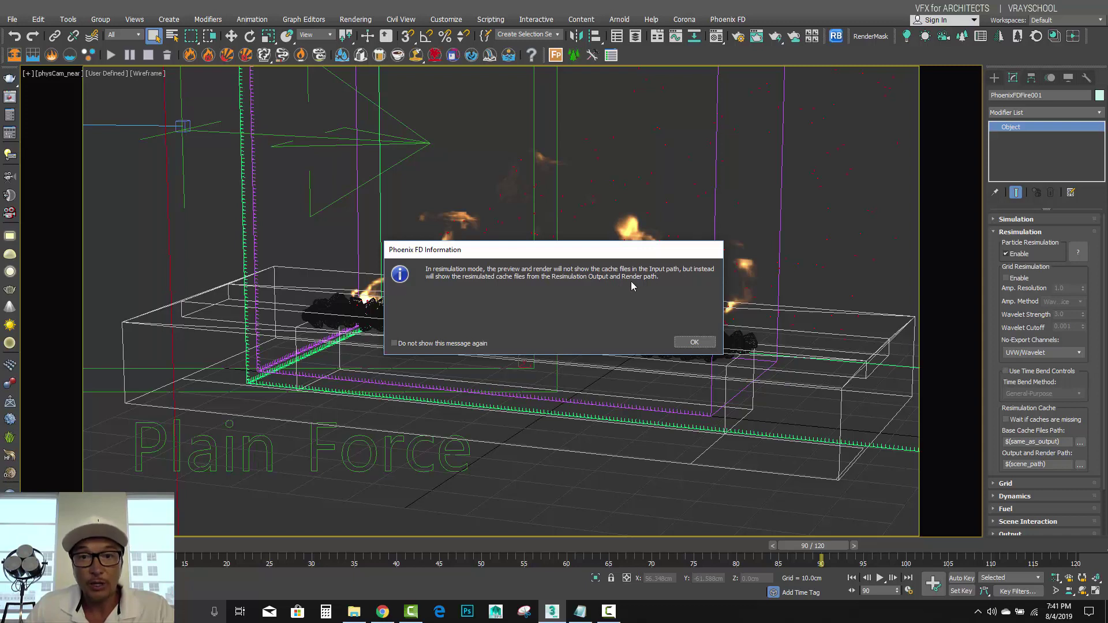
Enable grid resimulation with Wavelet Nice amplification at wavelet strength 0.01.
click(694, 341)
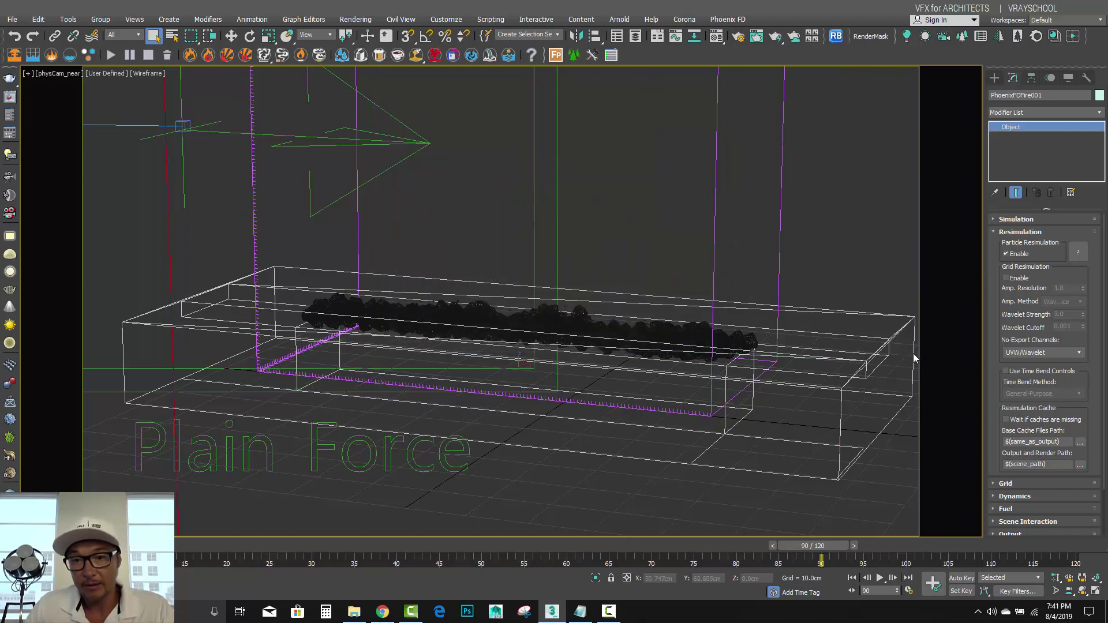
drag(824, 555, 787, 558)
click(1007, 278)
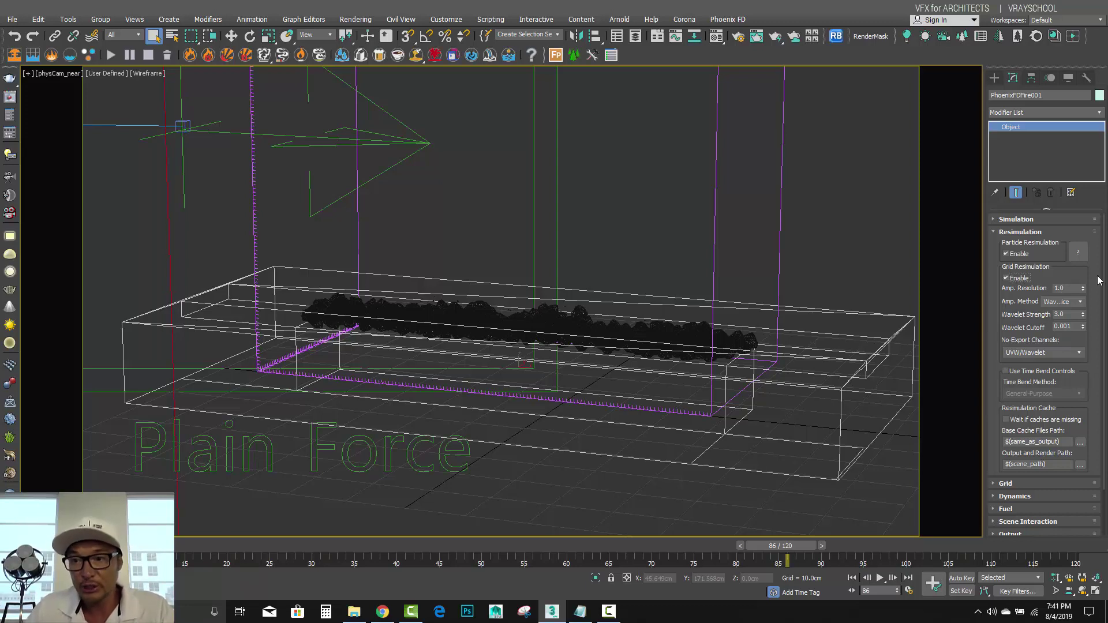
double_click(1070, 287)
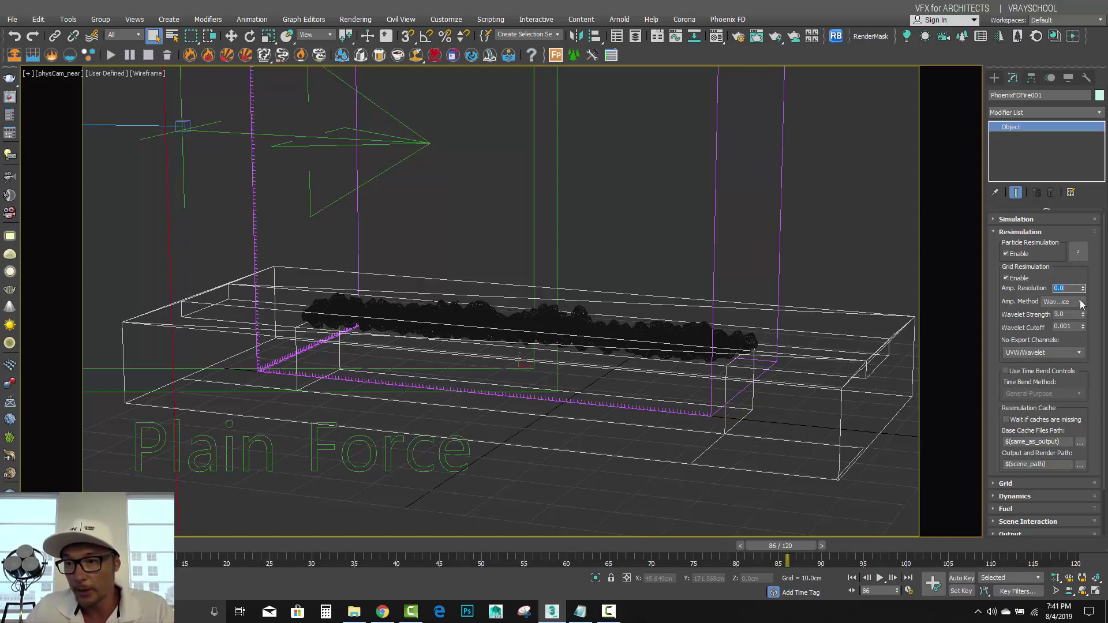
click(1081, 302)
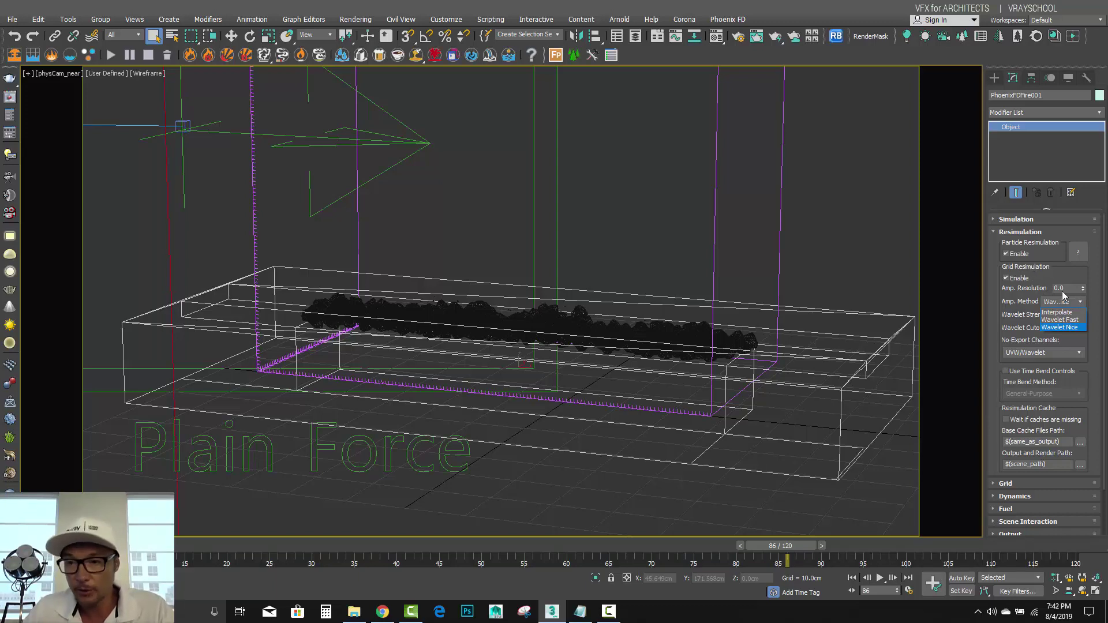
click(1050, 327)
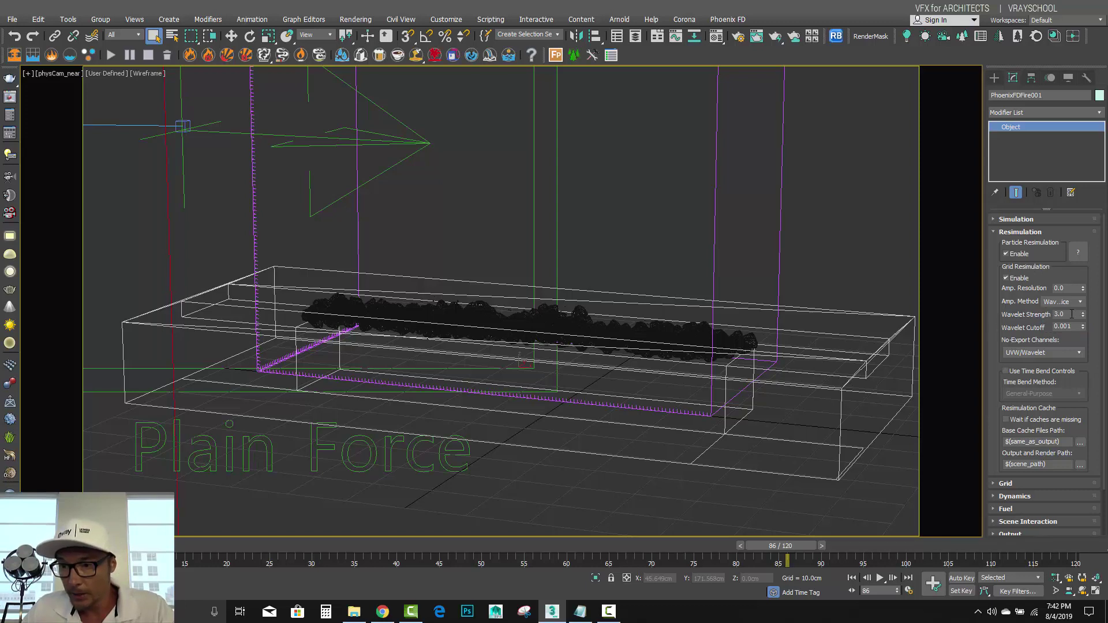
key(Tab)
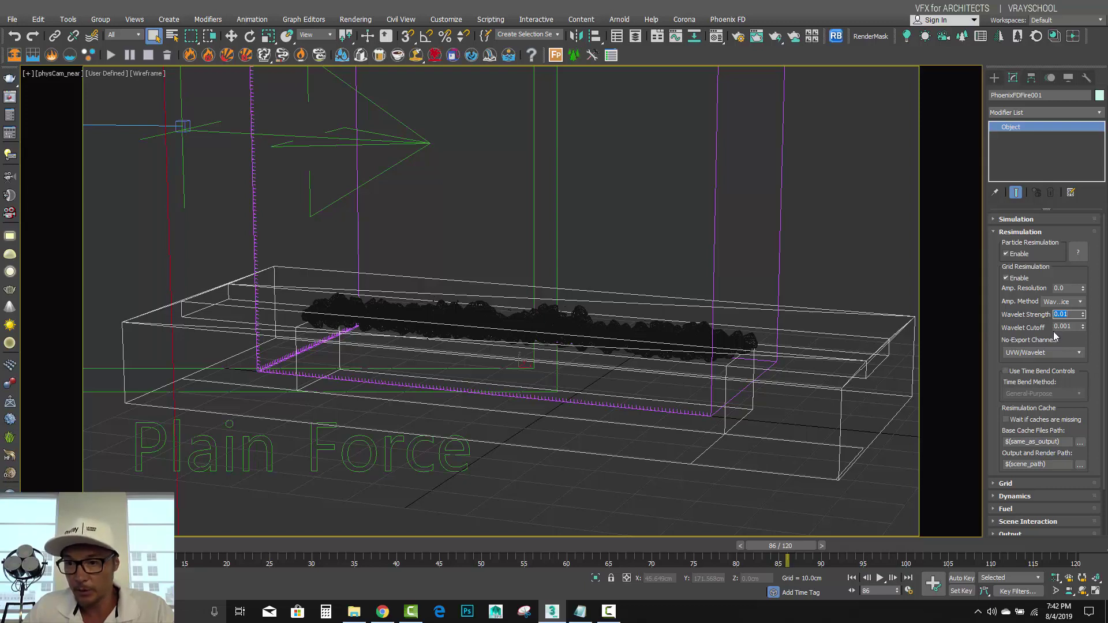
Turn on Use Time Bend Controls and set the method to Slow Down.
click(1008, 373)
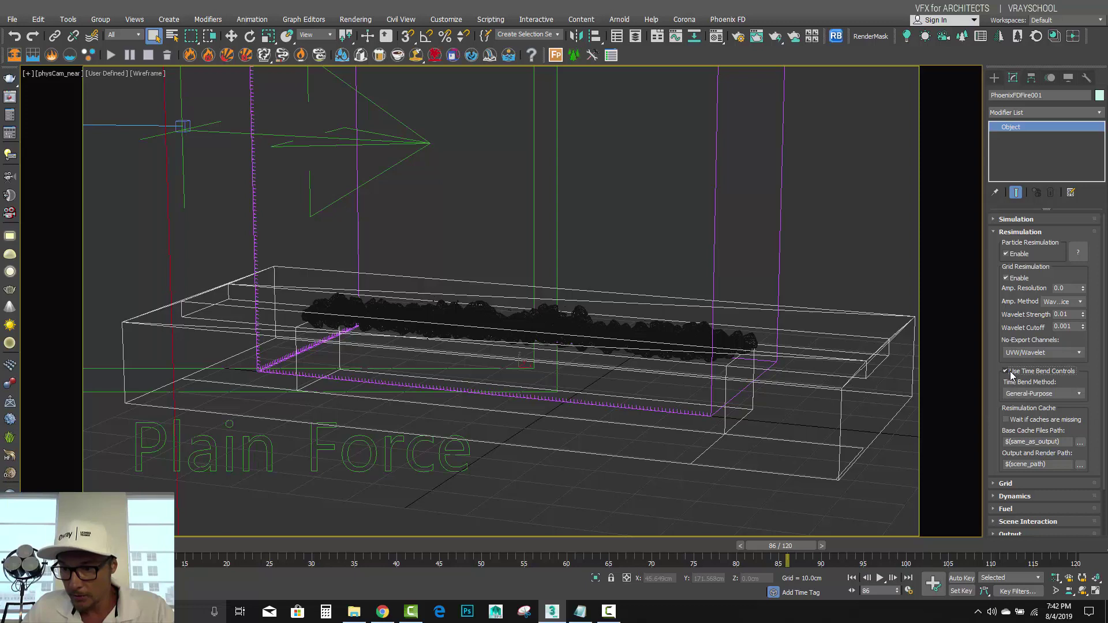
click(1079, 394)
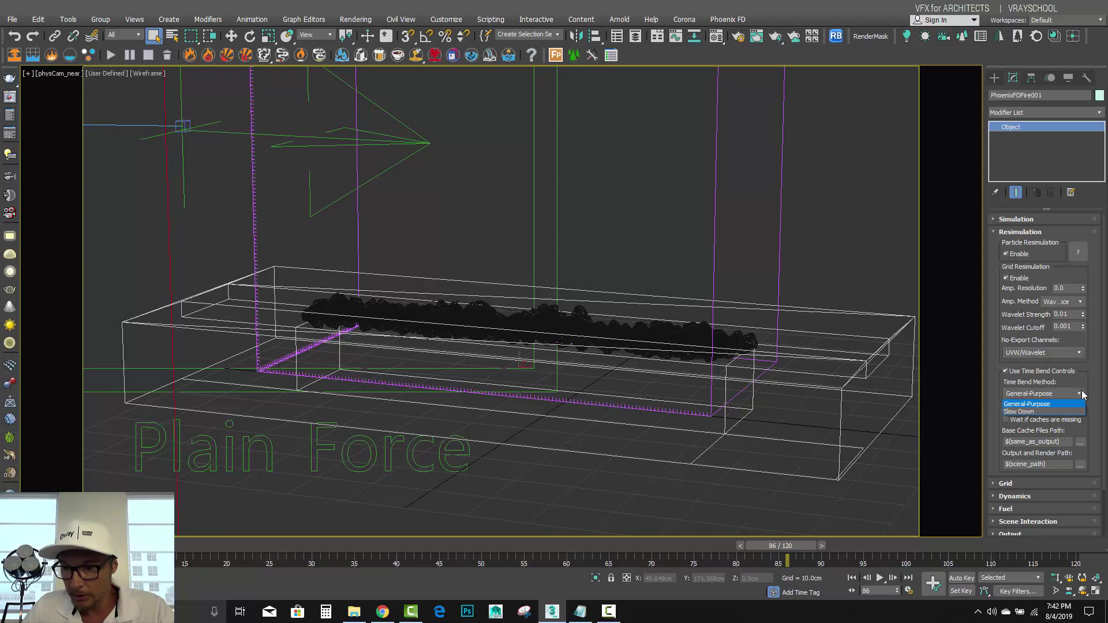
click(1011, 412)
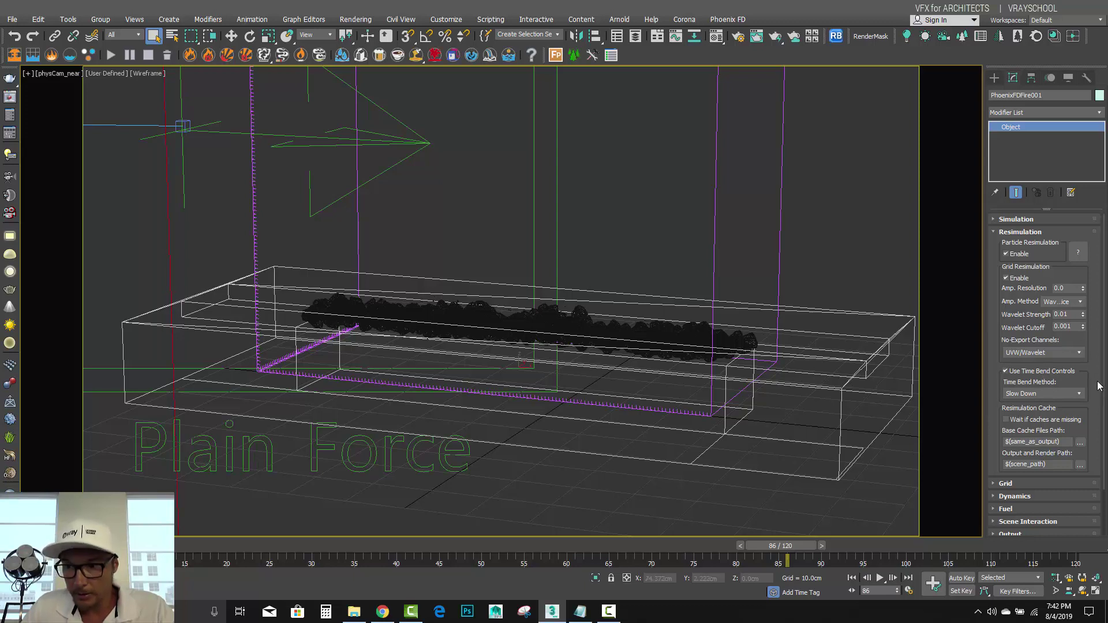
scroll(1103, 387, down, 2)
scroll(1107, 374, up, 2)
Resimulate the fire from frame 0 through the 120-frame timeline.
click(111, 55)
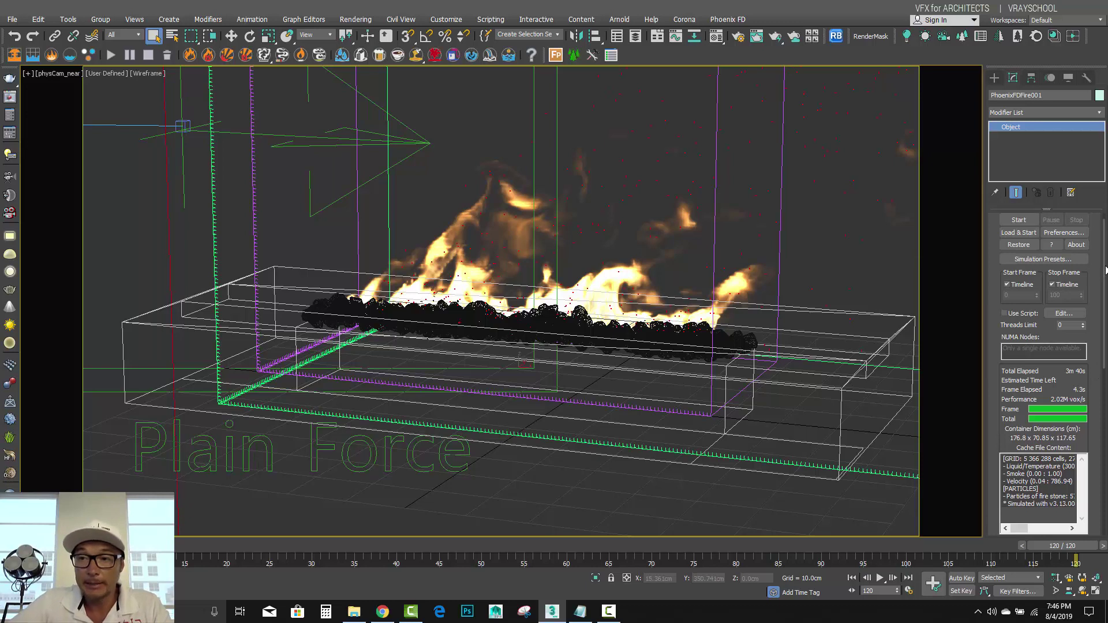
scroll(1105, 271, up, 1)
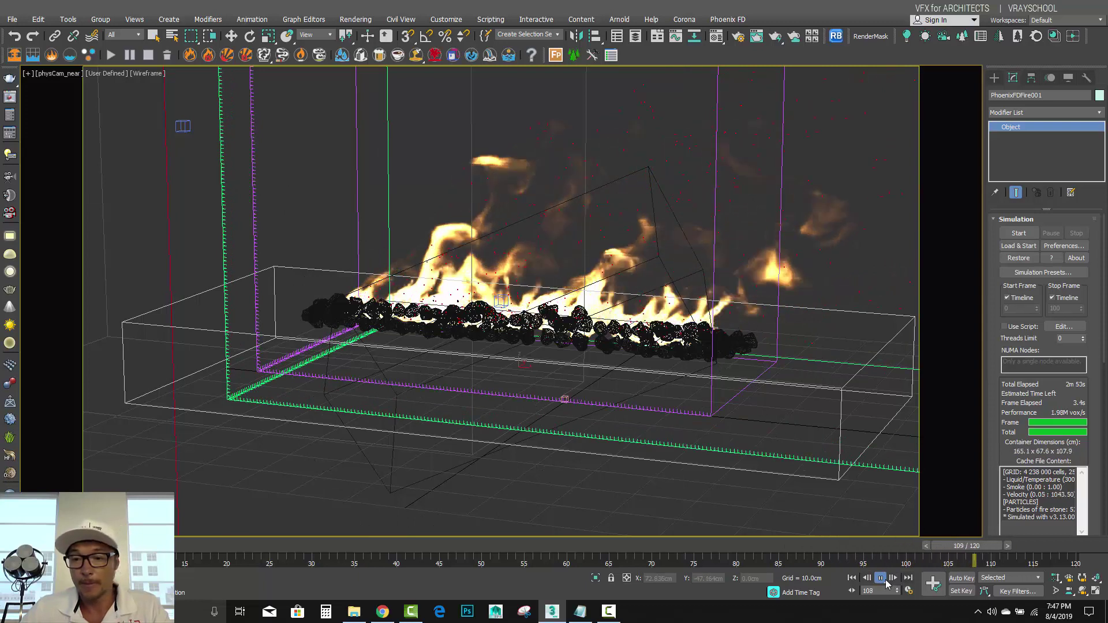
Stop playback and set the render output to fireplace_SLOWMO as a JPEG sequence.
click(881, 578)
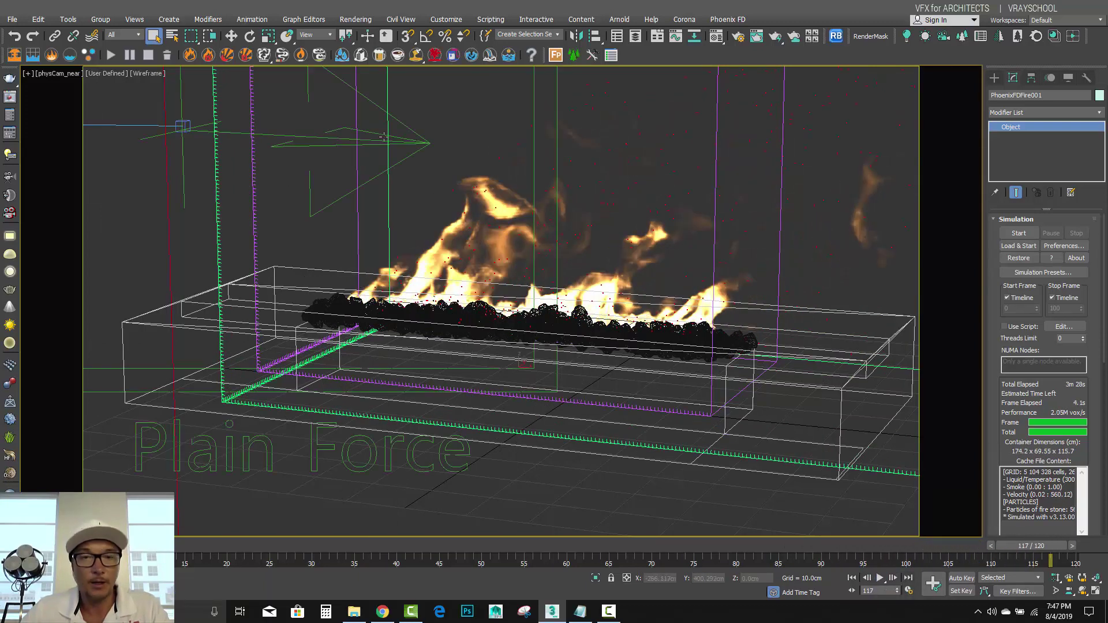
click(11, 20)
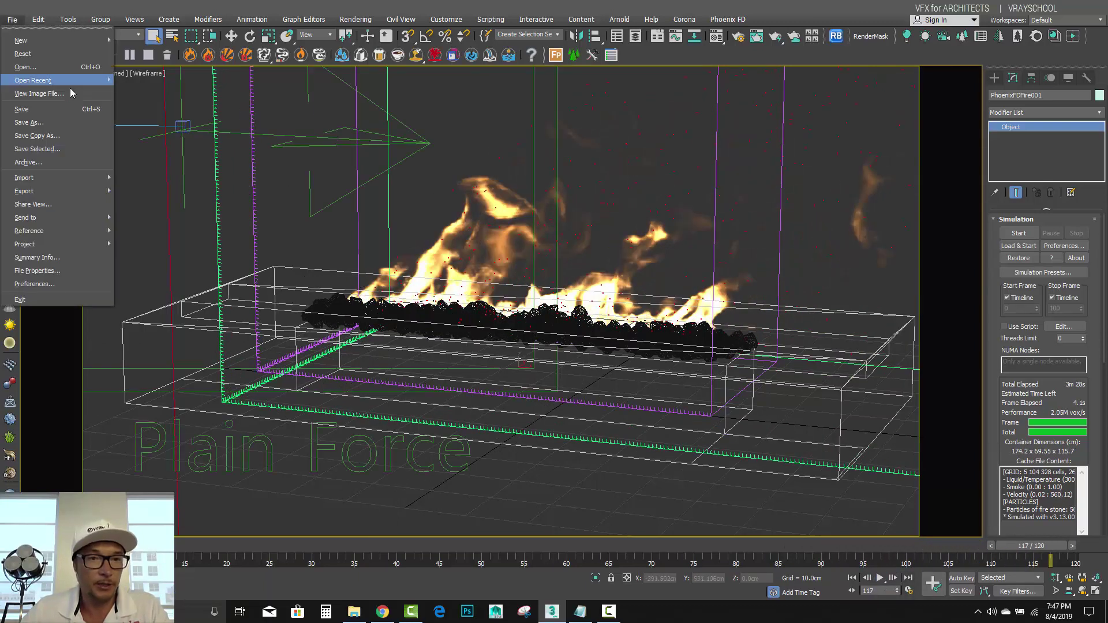
mouse_move(95, 181)
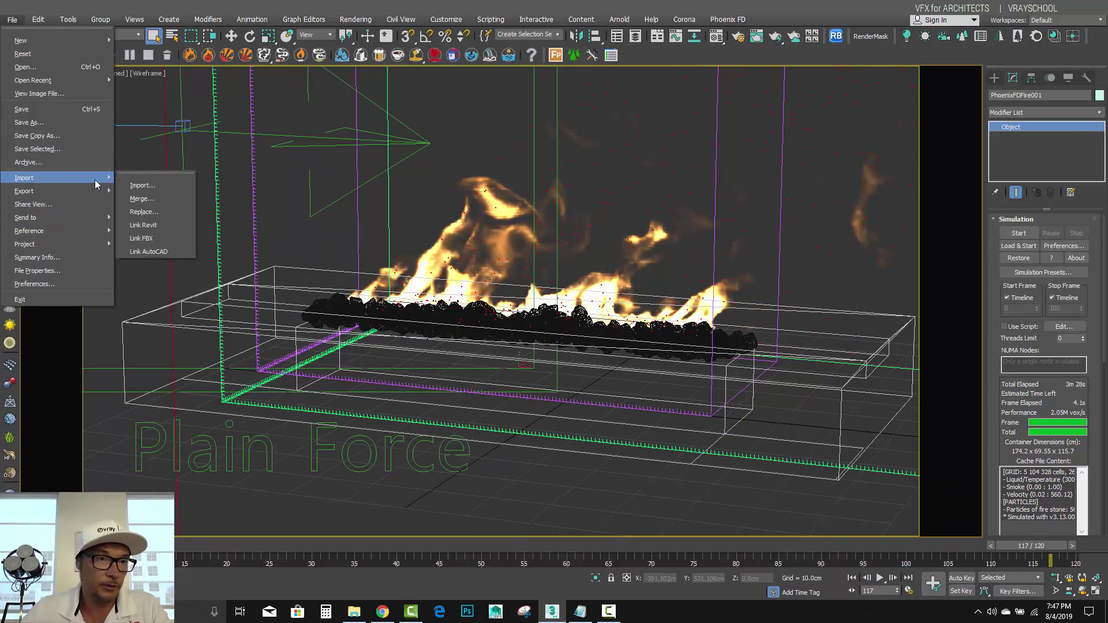
click(651, 20)
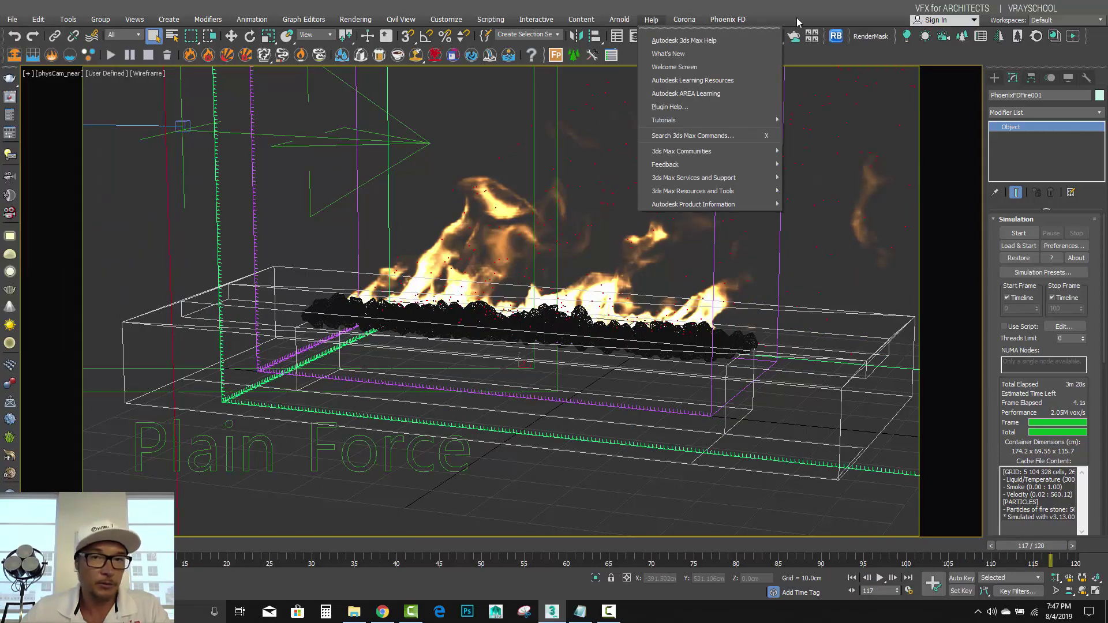
key(Escape)
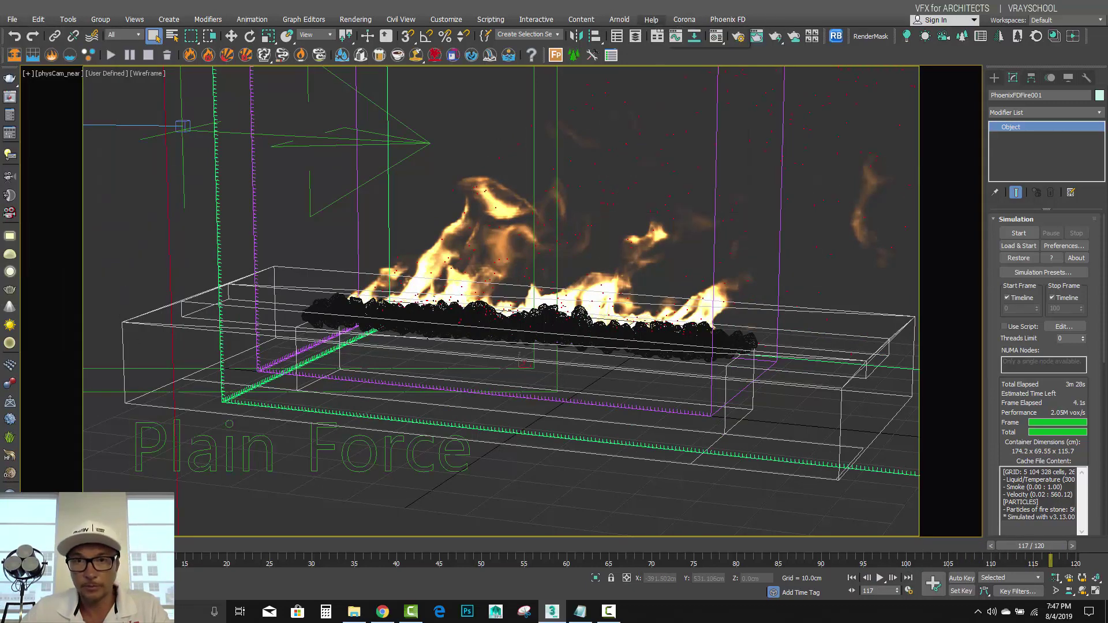
click(738, 36)
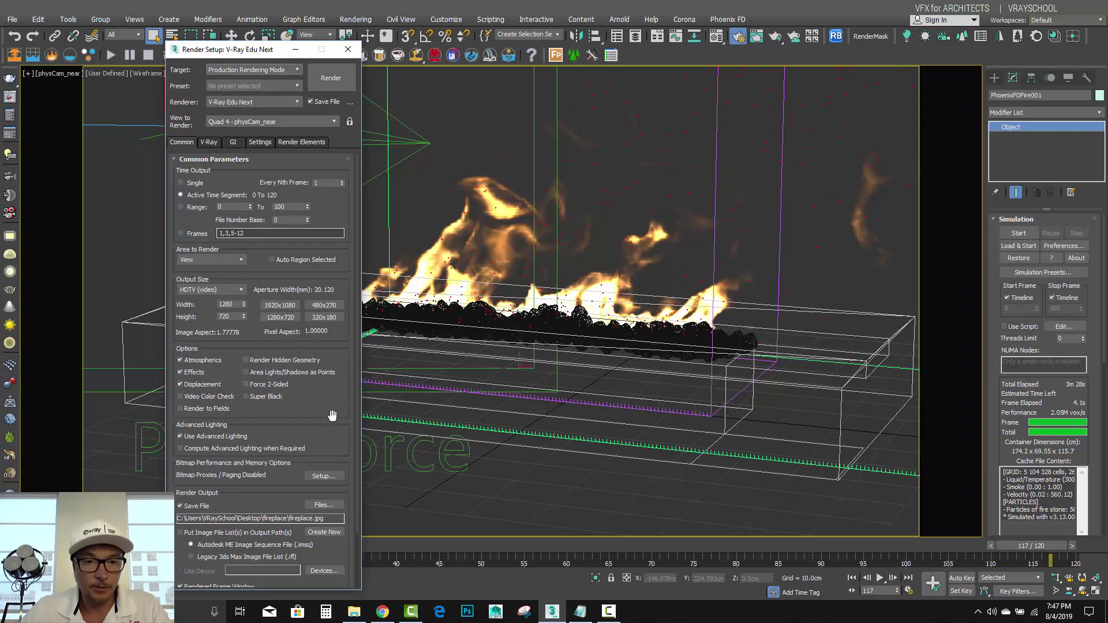
click(324, 506)
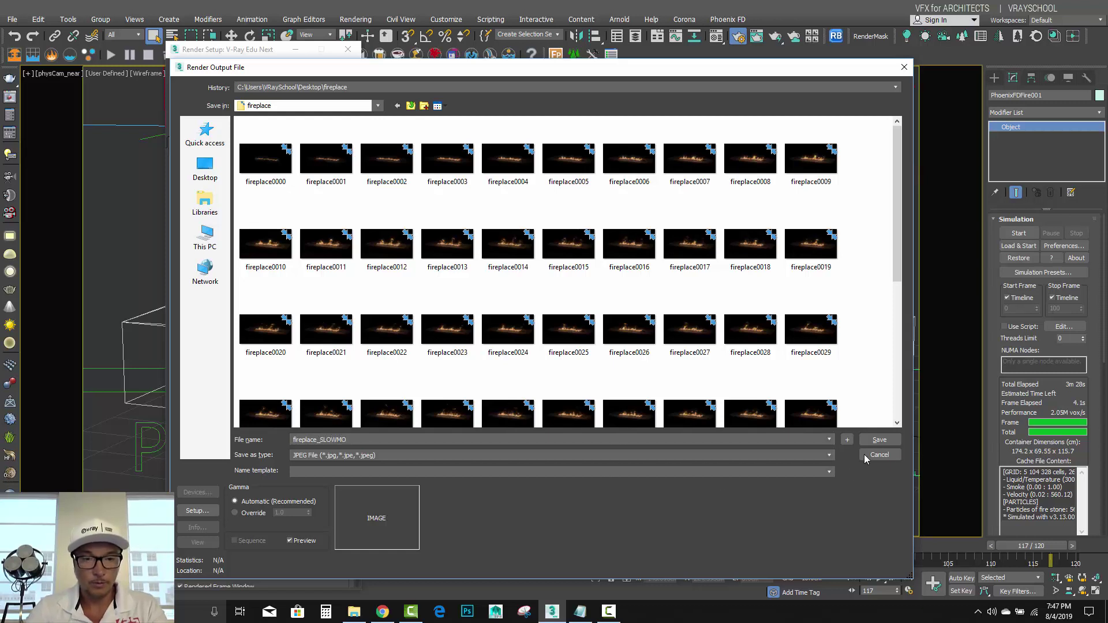
click(879, 441)
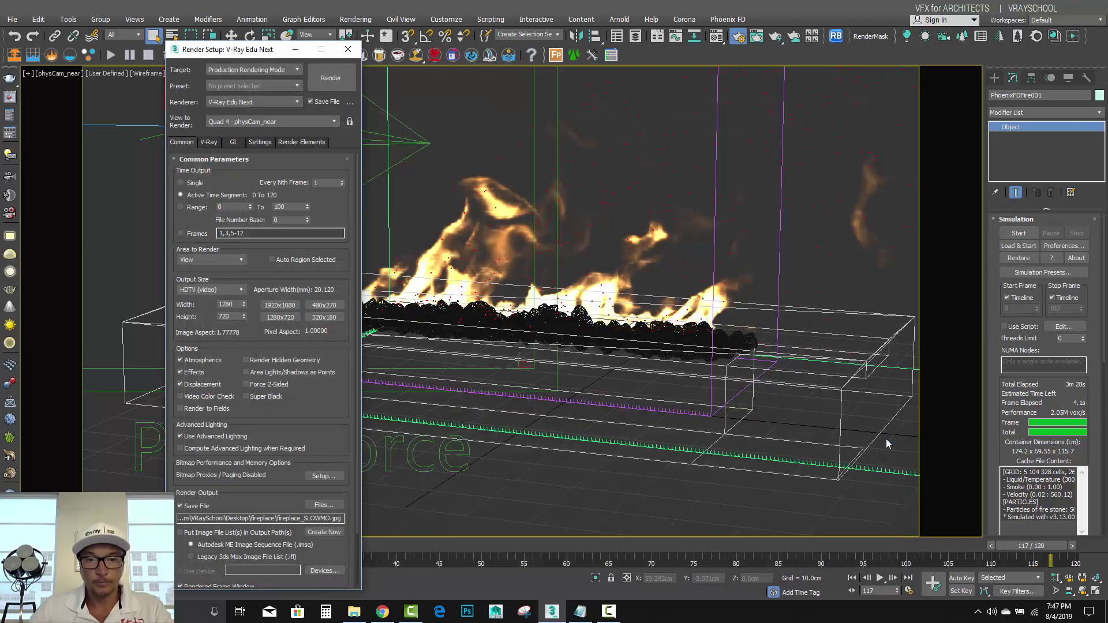
Render the 121-frame slow-motion sequence from Render Setup.
click(331, 78)
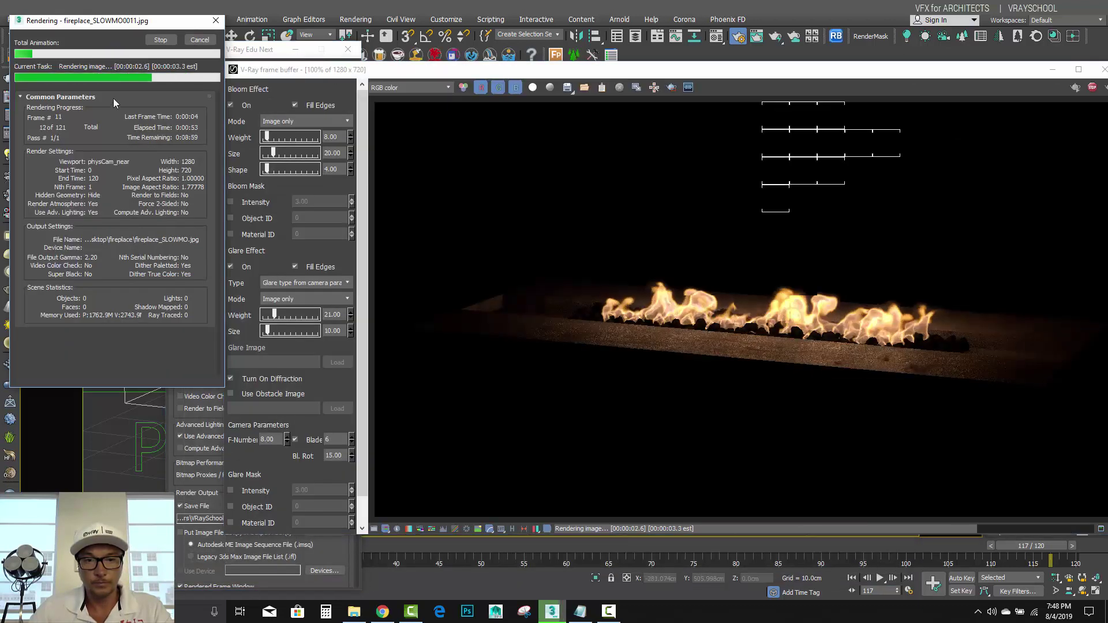